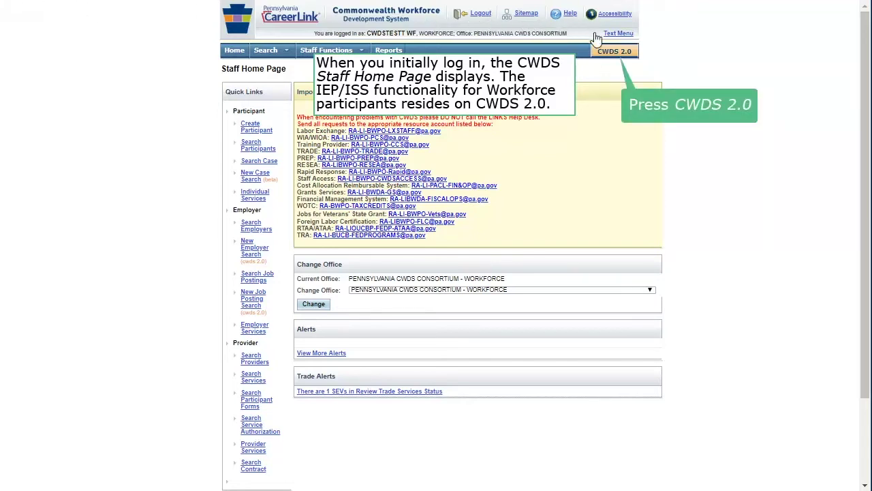
Step: Switch to CWDS 2.0 and open Participant Search from the Case Management quick links
left_click(616, 53)
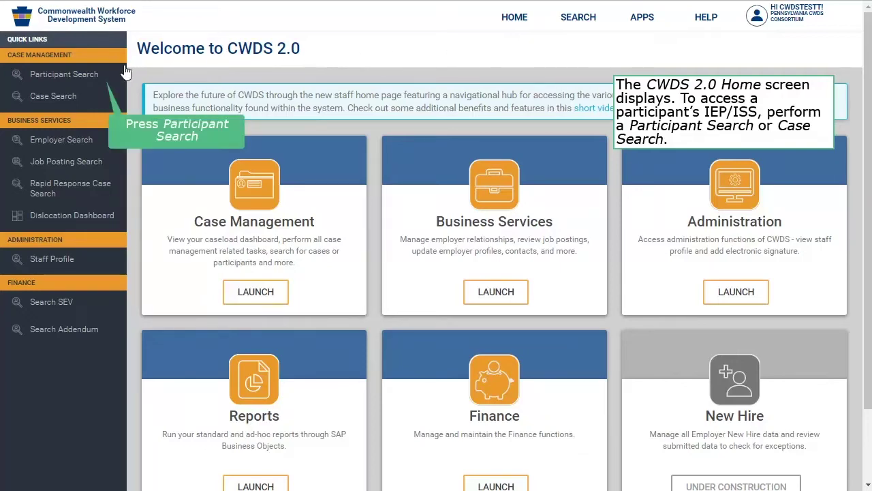
left_click(104, 75)
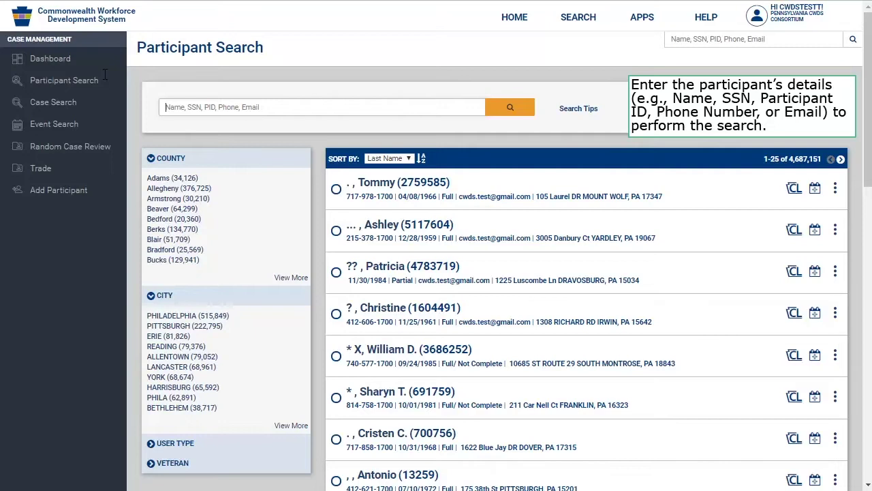
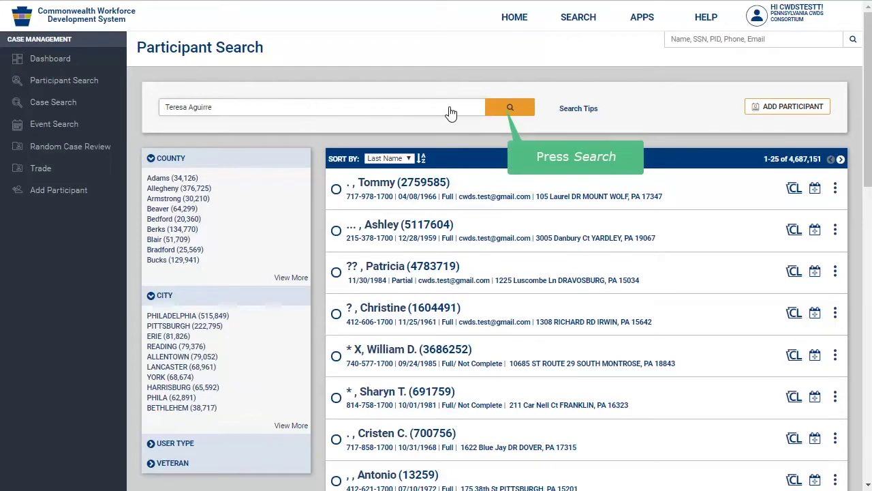
Step: Search for the participant by her full name and open her single matching Participant Summary
left_click(507, 110)
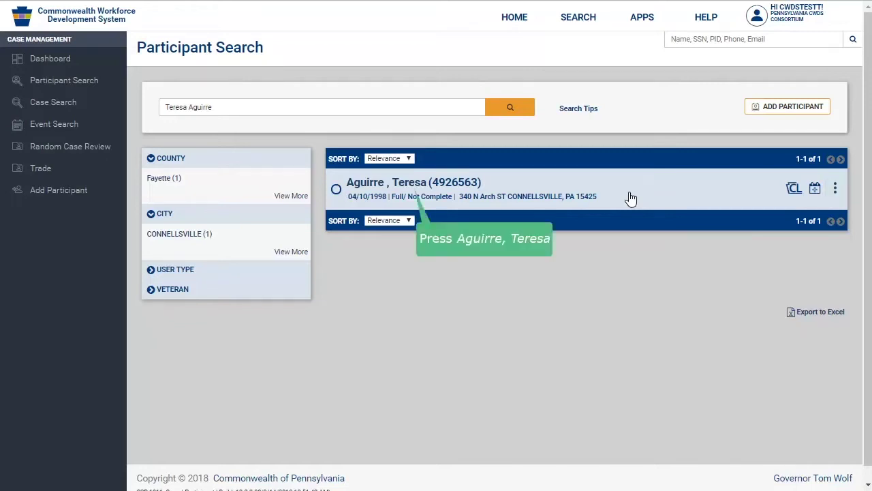
left_click(414, 186)
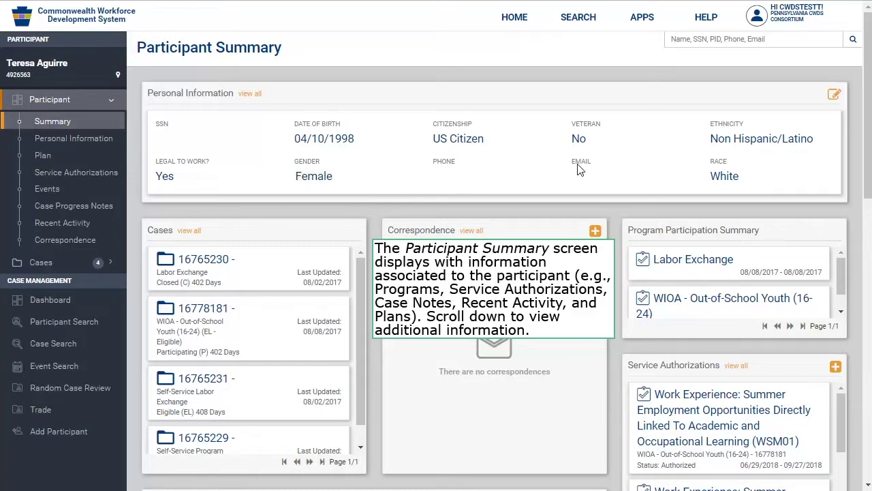
Step: Scroll down the Participant Summary to reveal the empty IEP/ISS Plans section
scroll(867, 142, "down", 10)
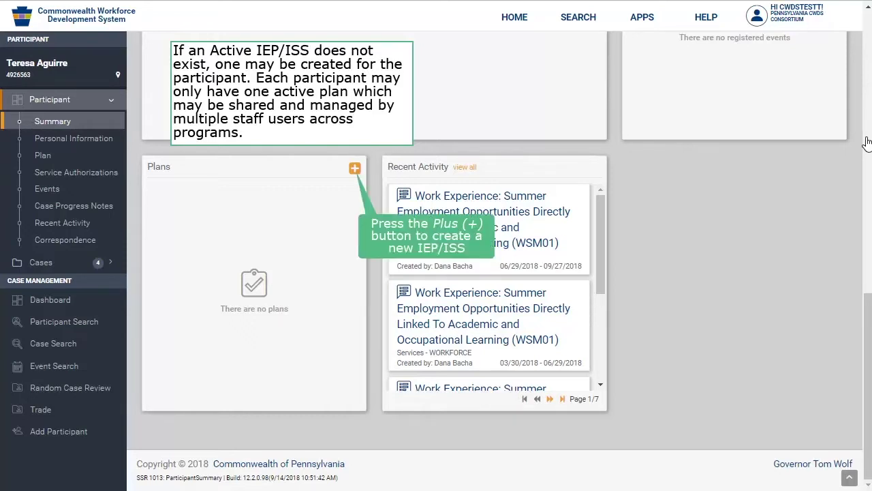
Step: Create a new IEP/ISS plan beginning 09/14/2018 and bring its Barriers section into view
left_click(354, 167)
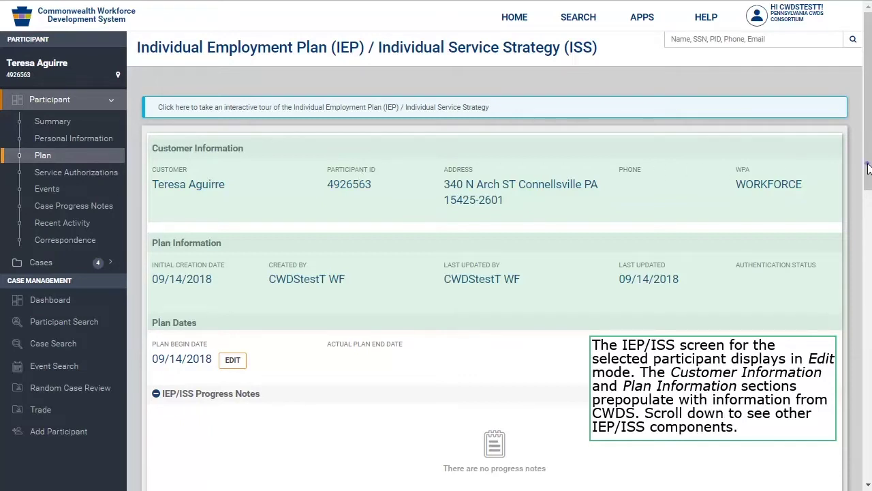
scroll(868, 167, "down", 4)
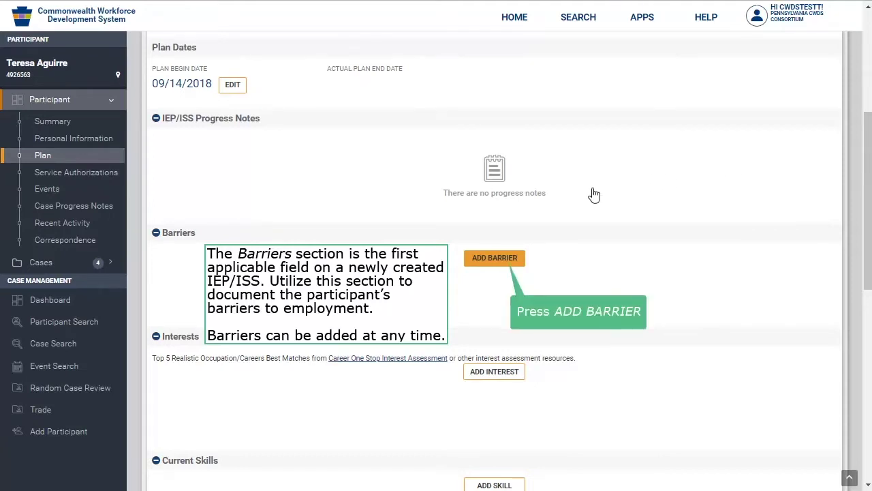
Step: Add a surmountable Other barrier 'Does not have a HS diploma, nor a GED', requiring participant and staff authentication
left_click(511, 254)
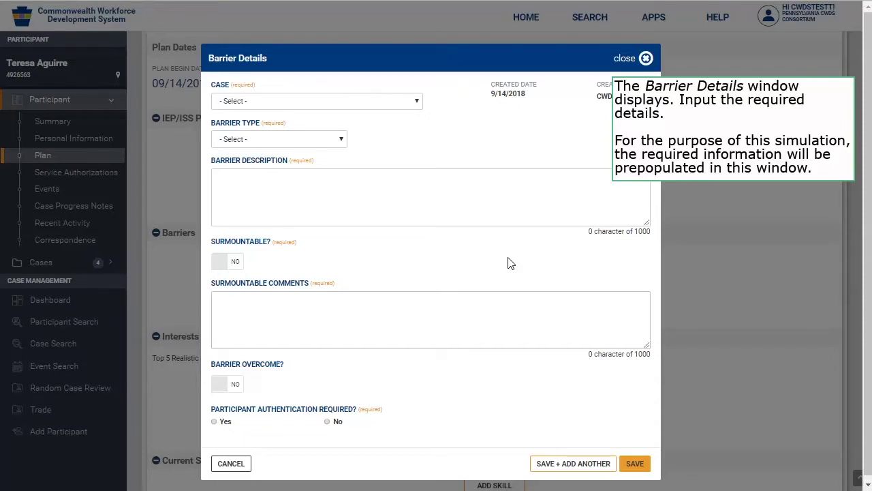
left_click(417, 101)
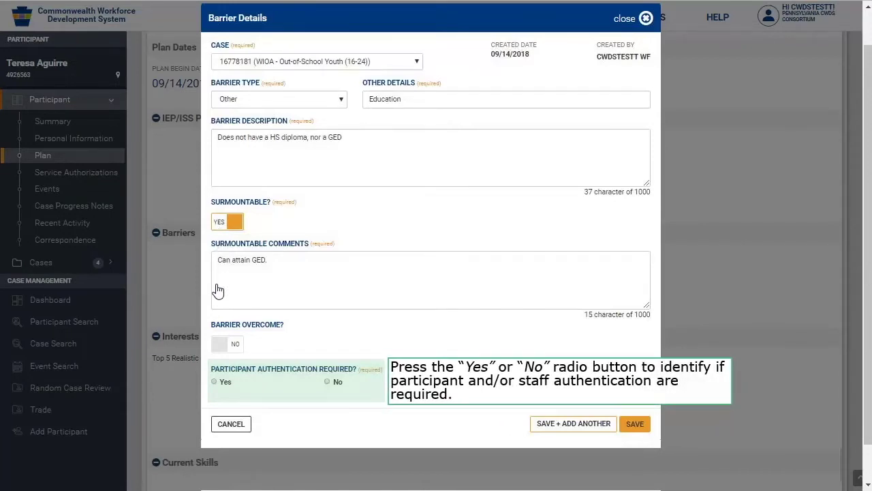
left_click(216, 382)
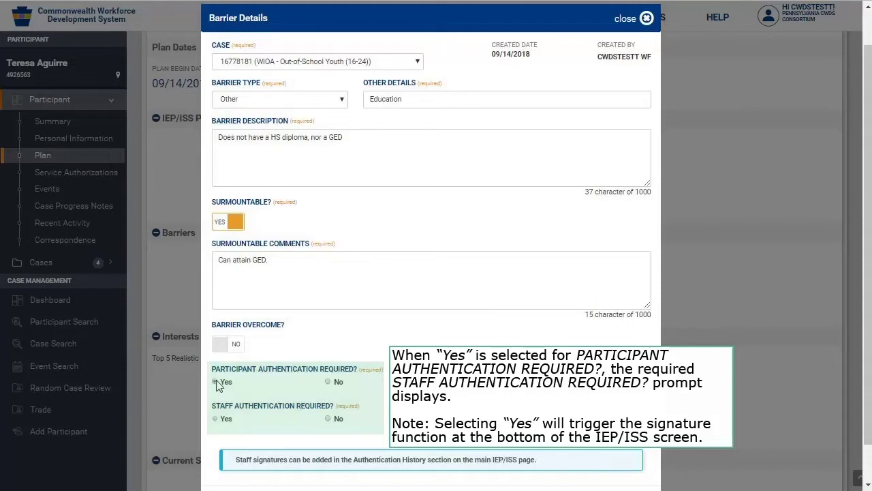
left_click(216, 383)
left_click(216, 418)
scroll(216, 422, "down", 1)
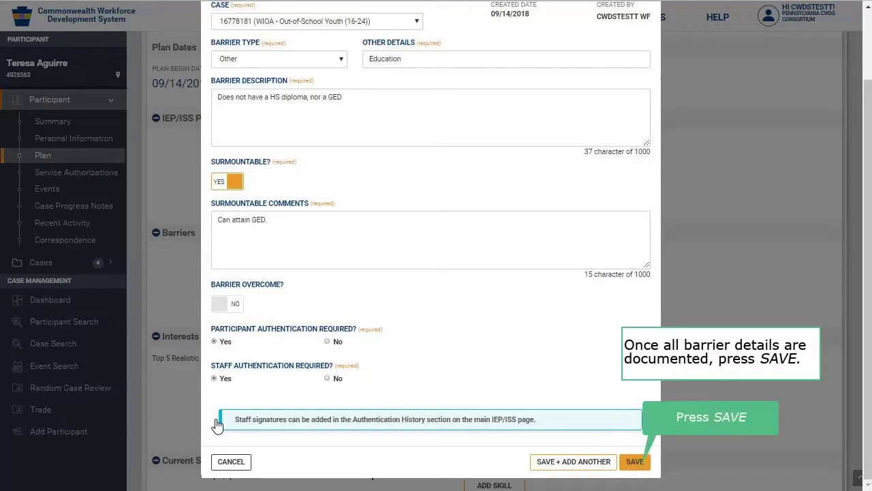
left_click(635, 462)
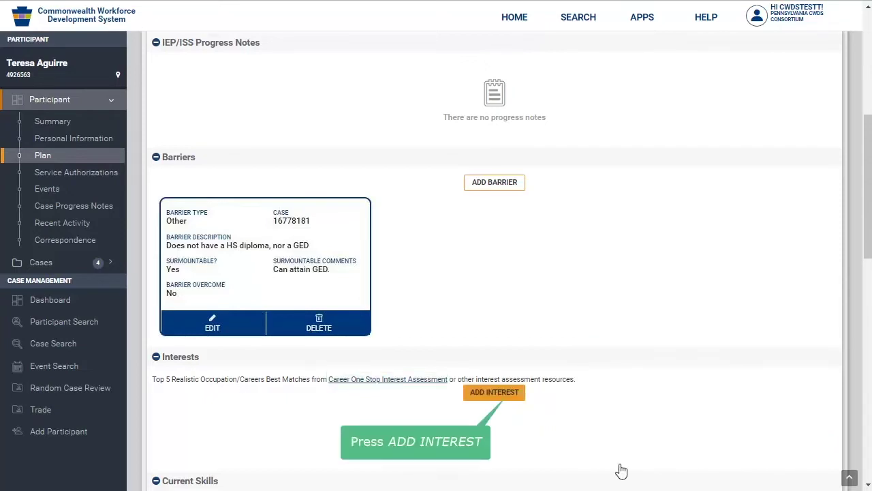
Step: Add an Office Manager interest: Positive outlook, $40000 yearly, HS diploma (min) required
left_click(505, 394)
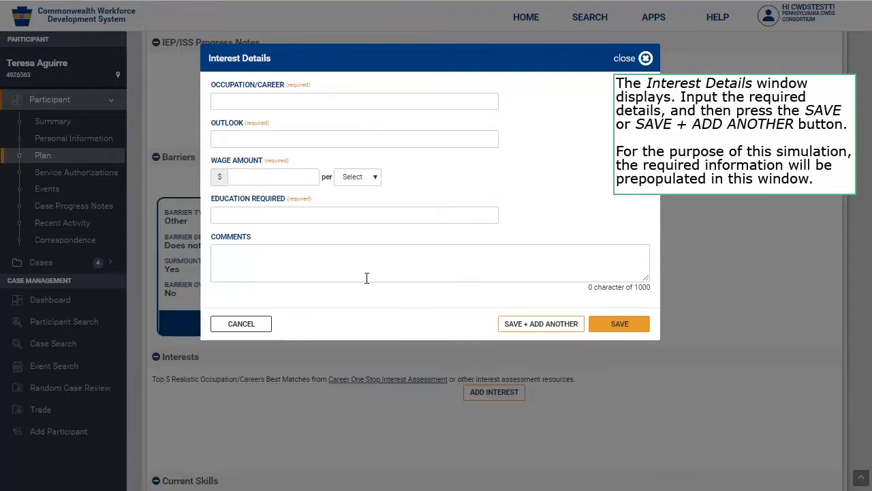
left_click(344, 101)
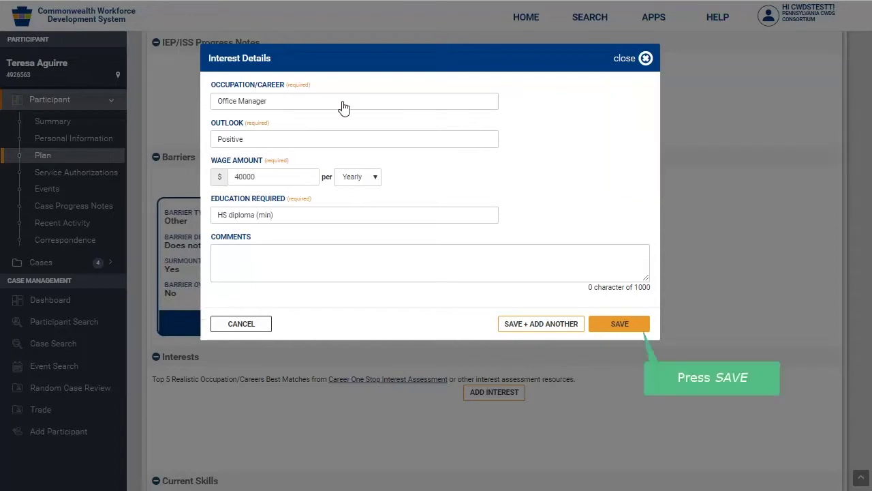
left_click(642, 325)
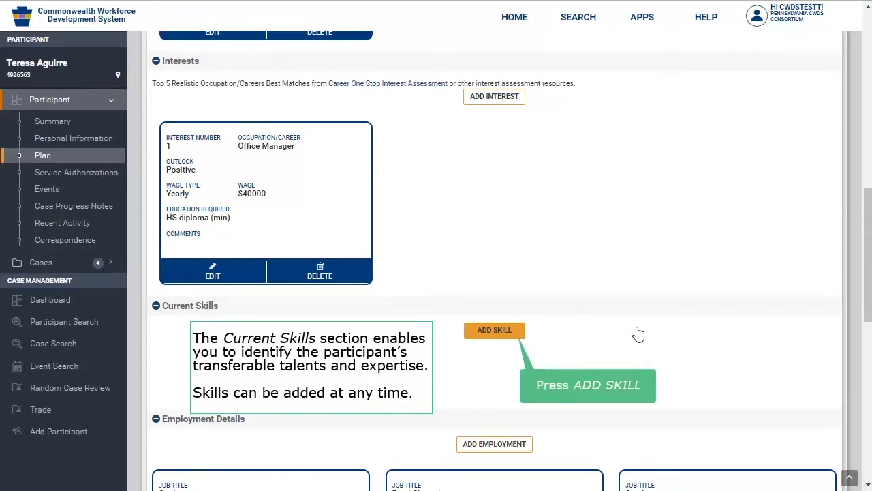
Step: Add a Microsoft Office Proficient skill with 3 years of experience, last used in 2018
left_click(516, 330)
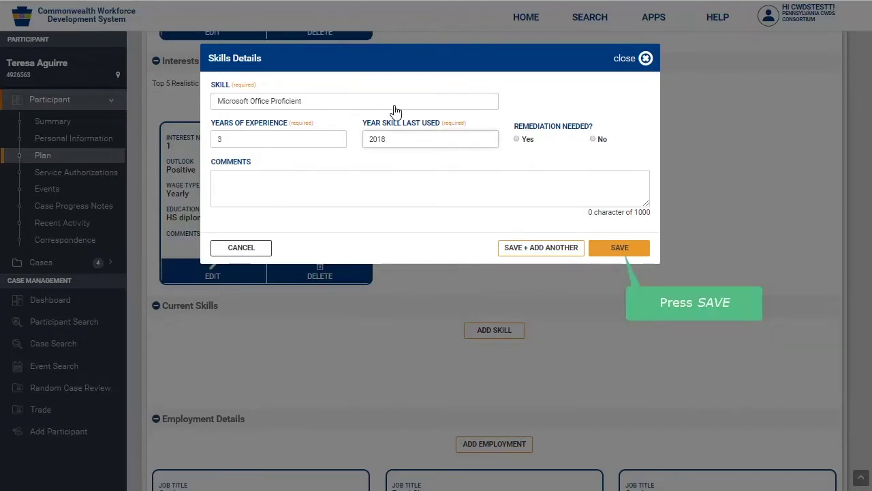
left_click(622, 249)
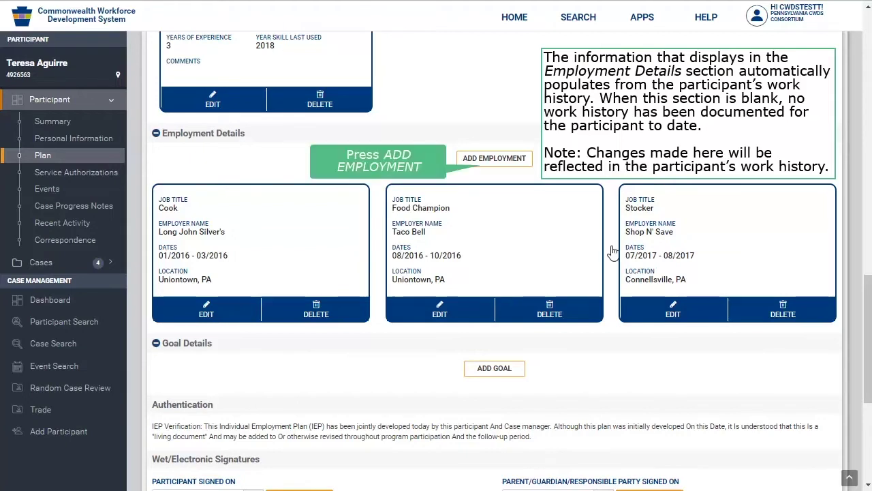
left_click(484, 163)
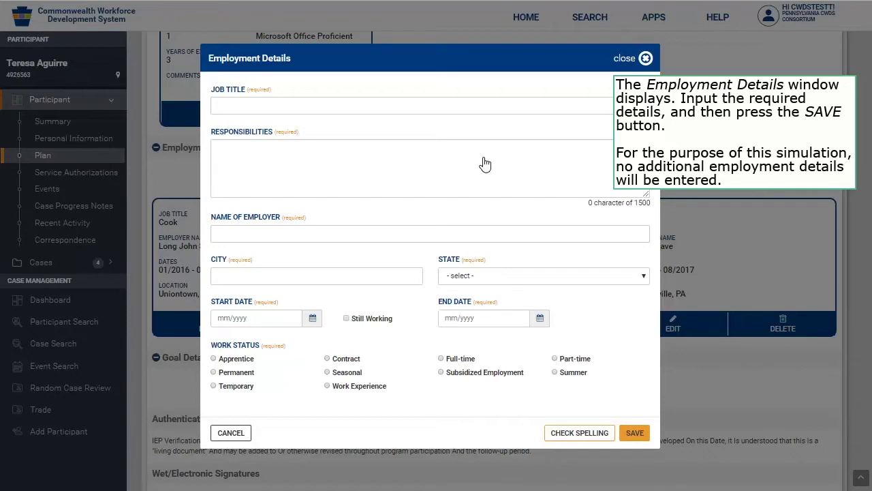
left_click(240, 436)
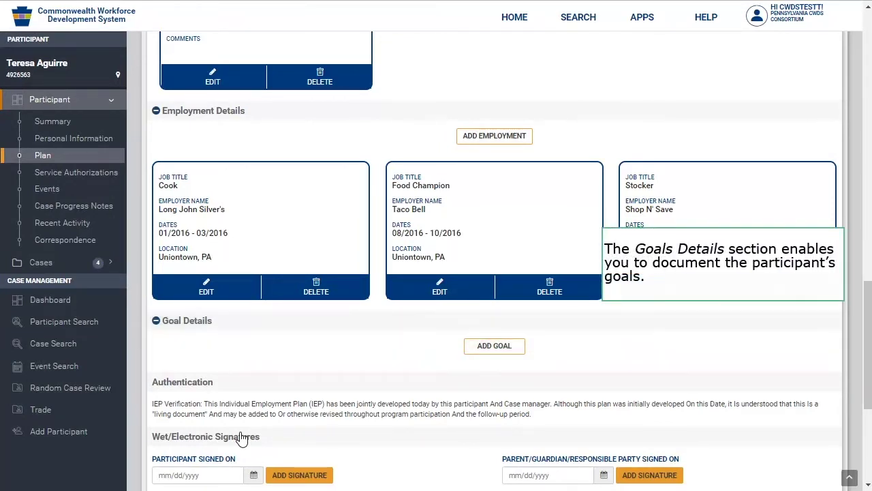
Step: Add an Education (For Youth Programs Only) goal starting 09/14/2018
left_click(503, 349)
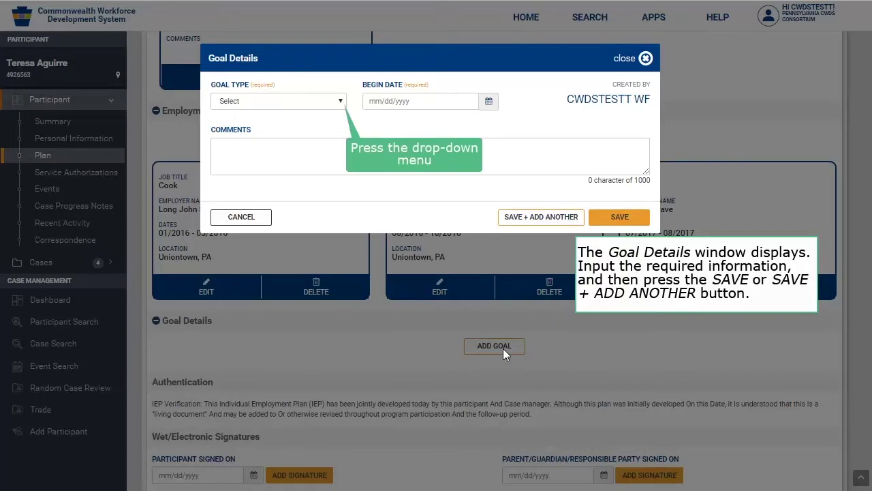
left_click(341, 101)
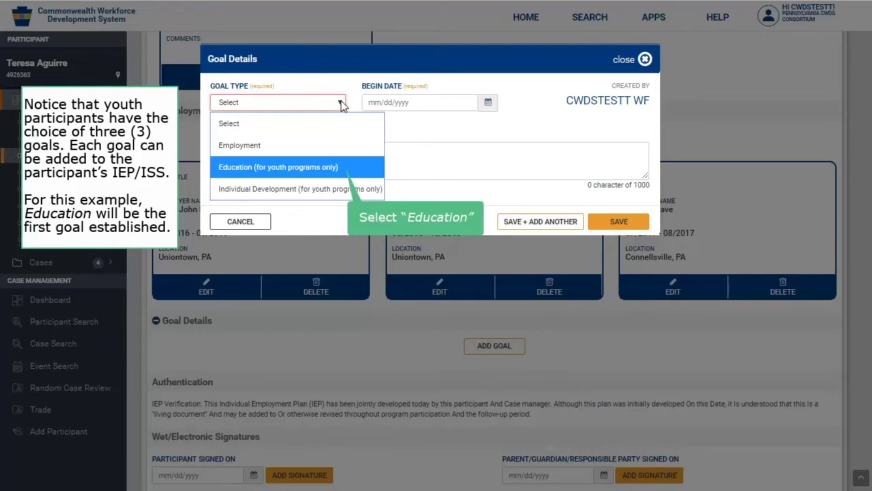
left_click(343, 167)
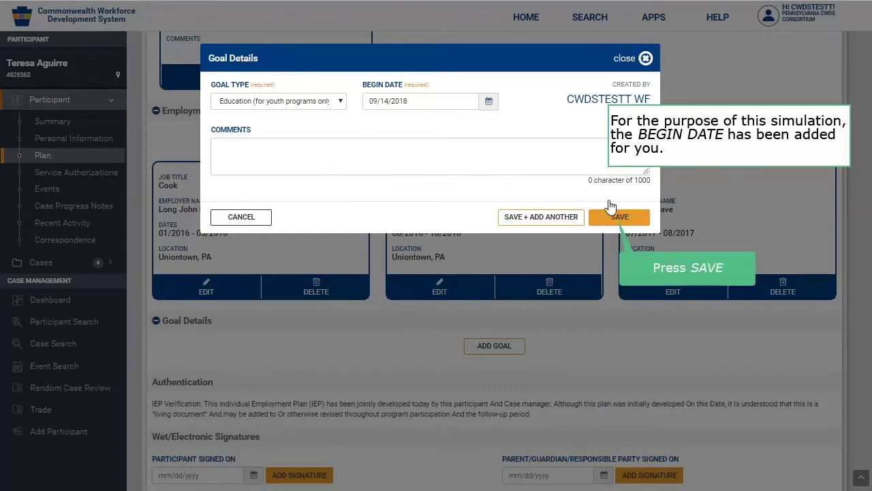
left_click(618, 216)
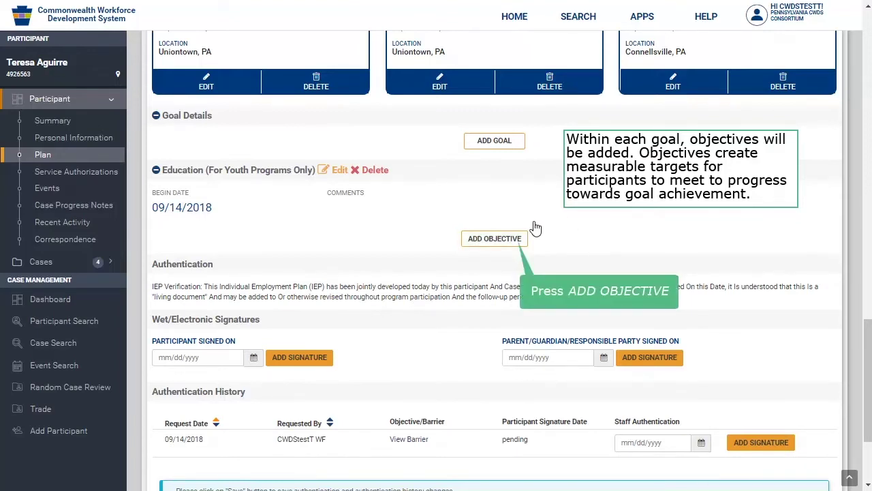
Step: Start a GED objective under WIOA - Out-of-School Youth (16-24), choosing the participant's case and objective manager
left_click(518, 238)
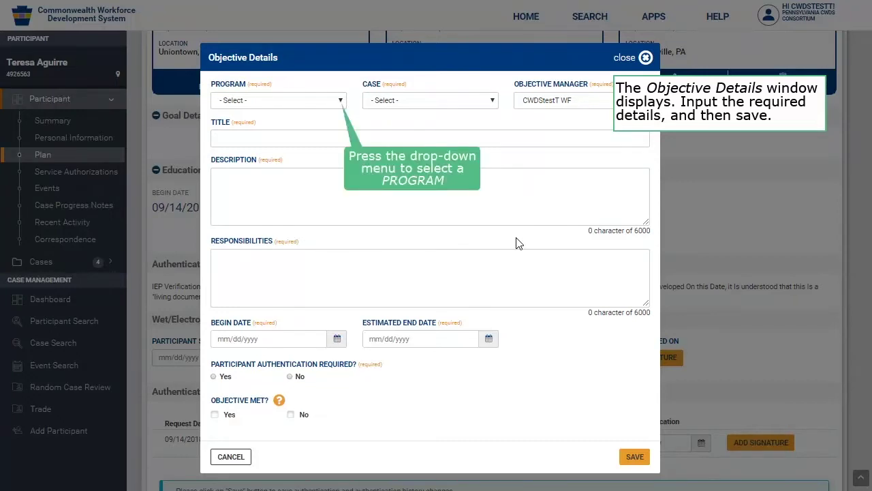
left_click(341, 101)
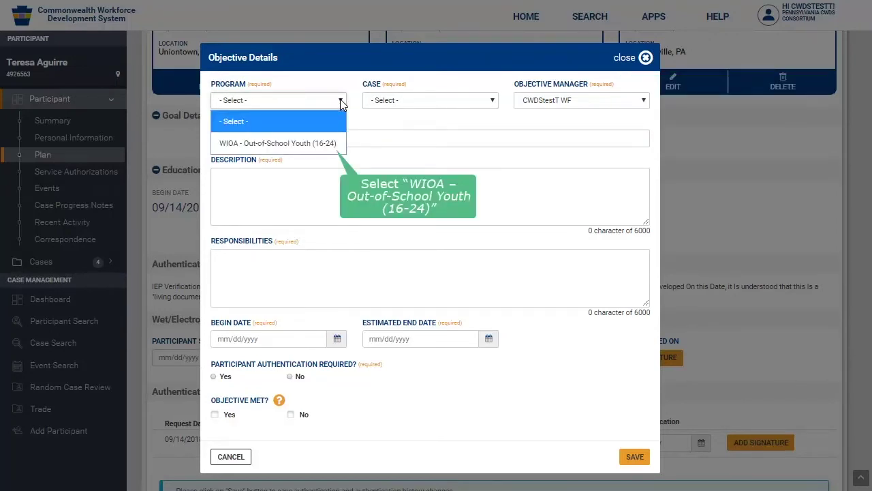
left_click(333, 143)
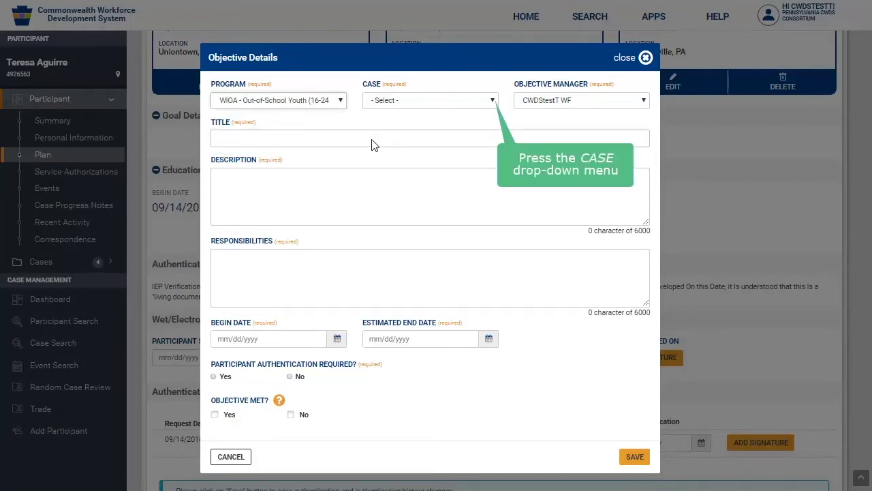
left_click(495, 103)
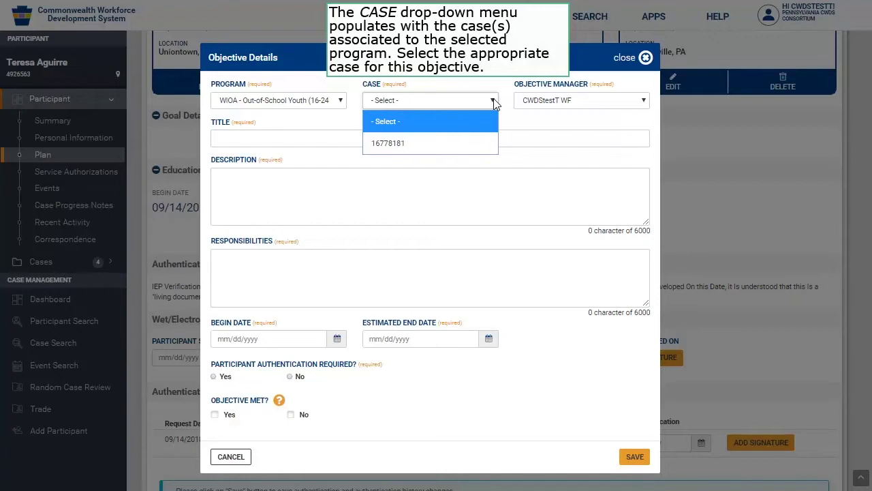
left_click(488, 145)
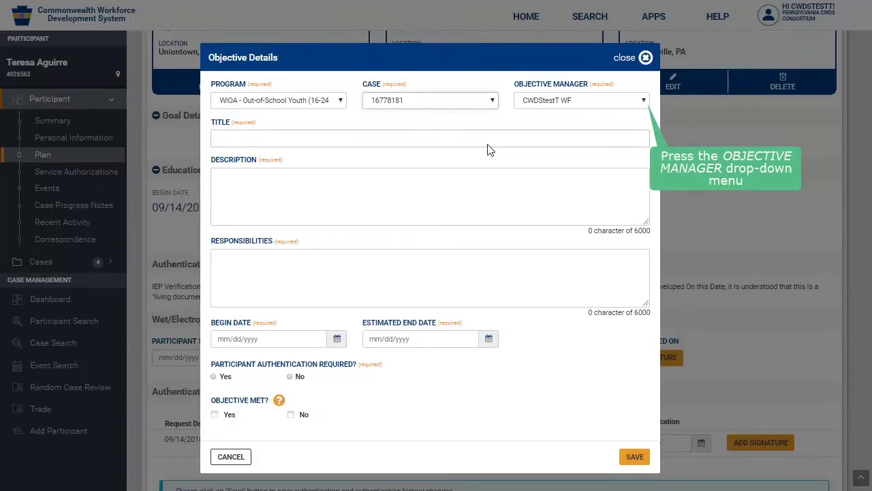
left_click(643, 103)
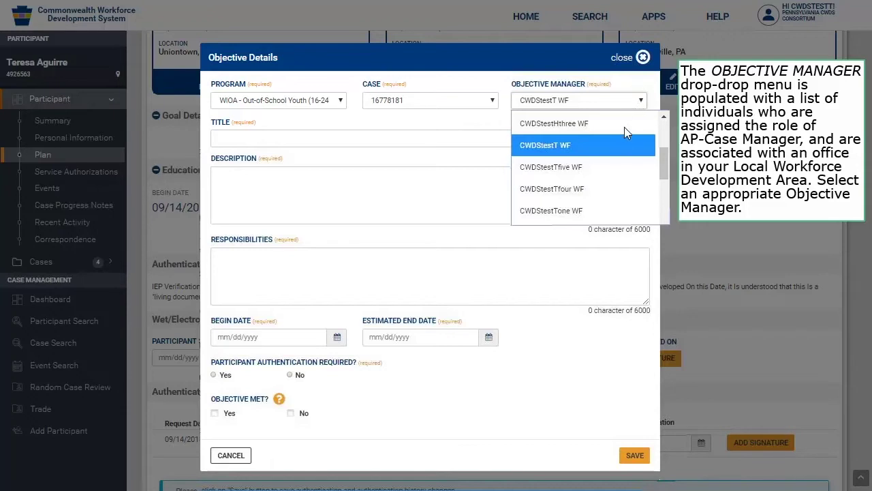
left_click(625, 152)
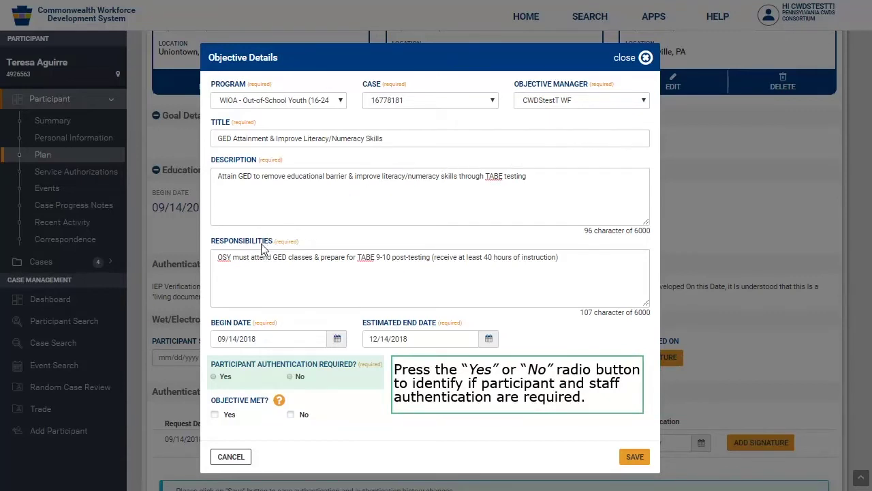
Step: Require participant and staff authentication on the GED objective and save it
left_click(213, 377)
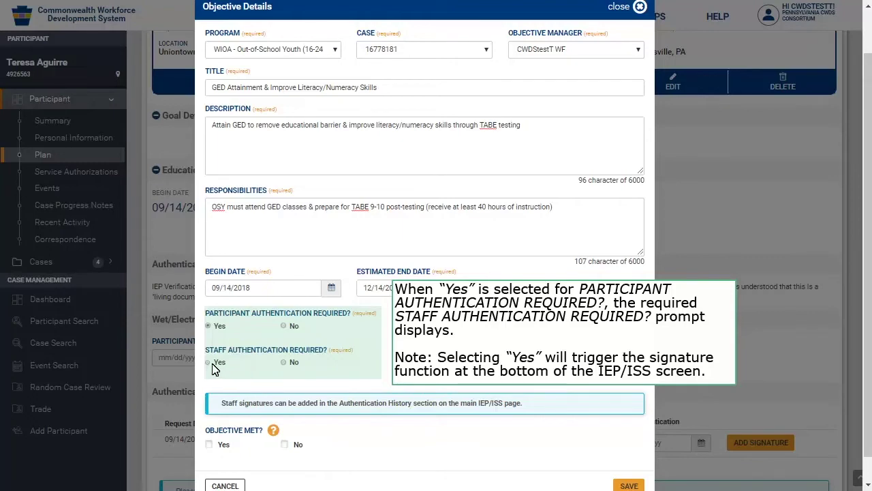
left_click(209, 361)
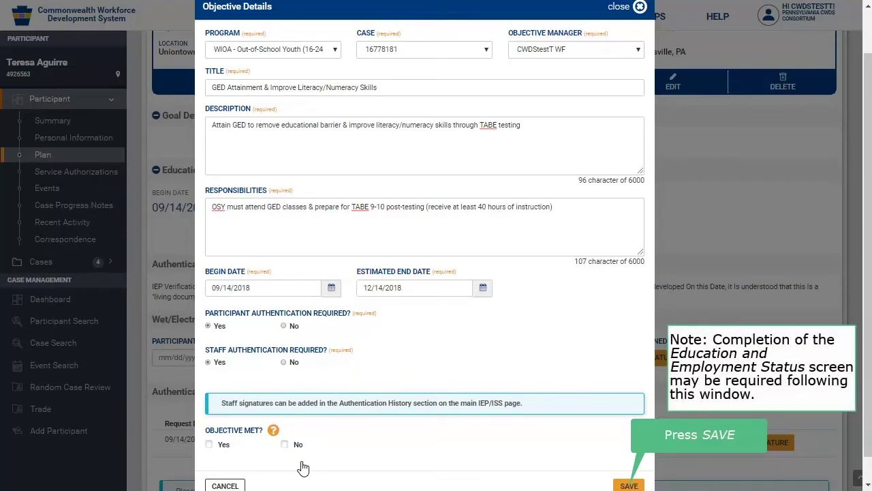
left_click(628, 486)
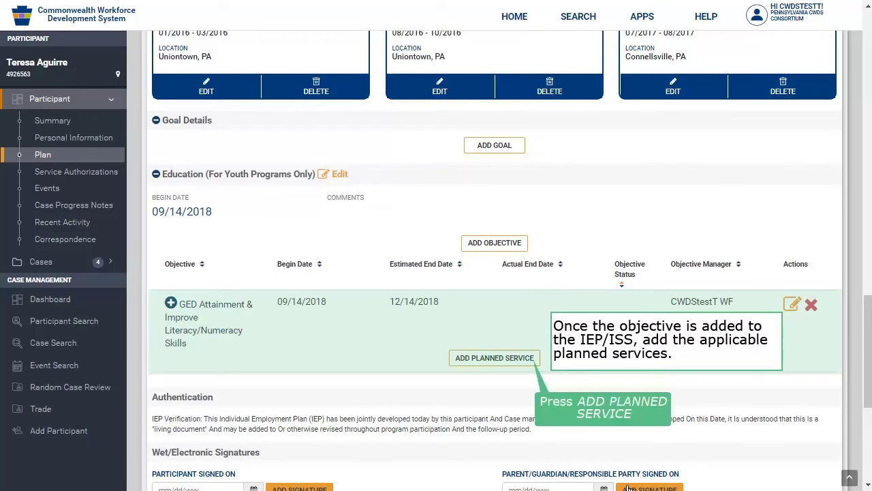
Step: Add WYS02 Alternative Secondary School Services as the GED objective's planned service, opening another blank form
left_click(532, 361)
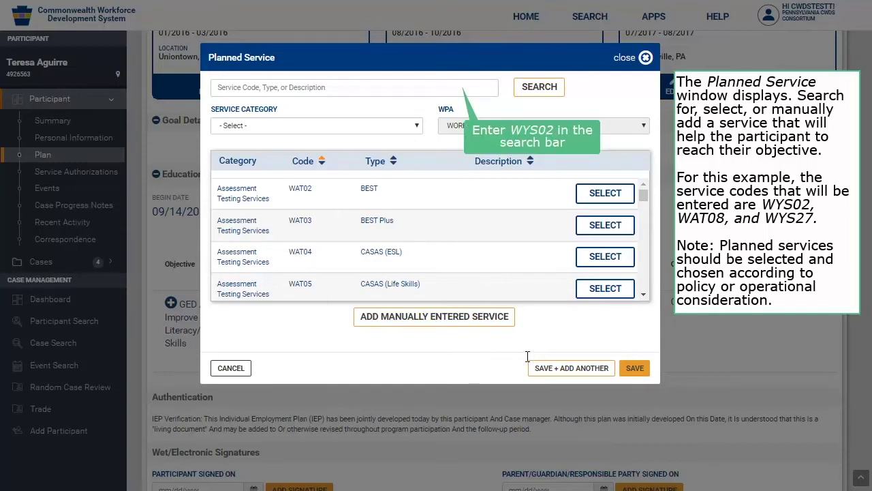
left_click(457, 87)
type("WYS02")
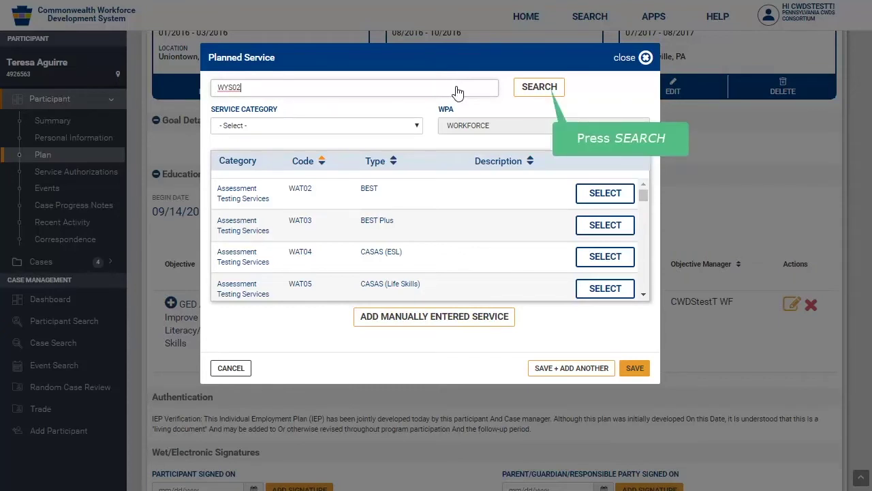
left_click(539, 87)
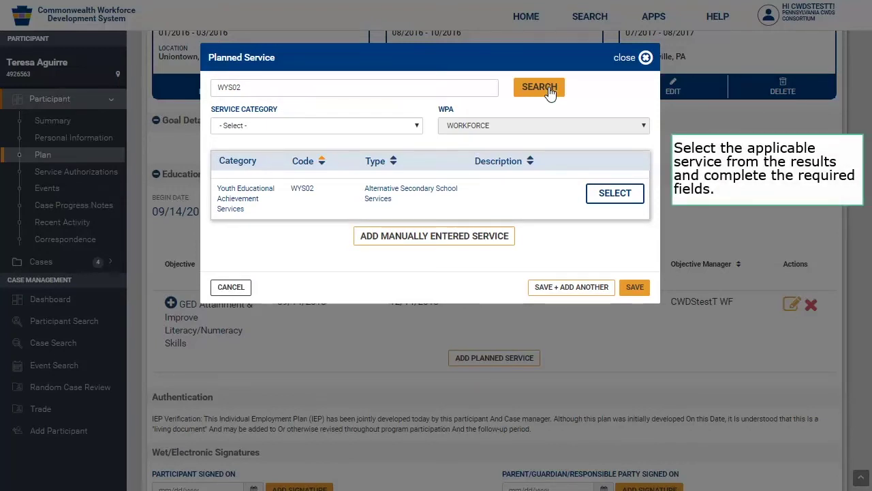
left_click(625, 196)
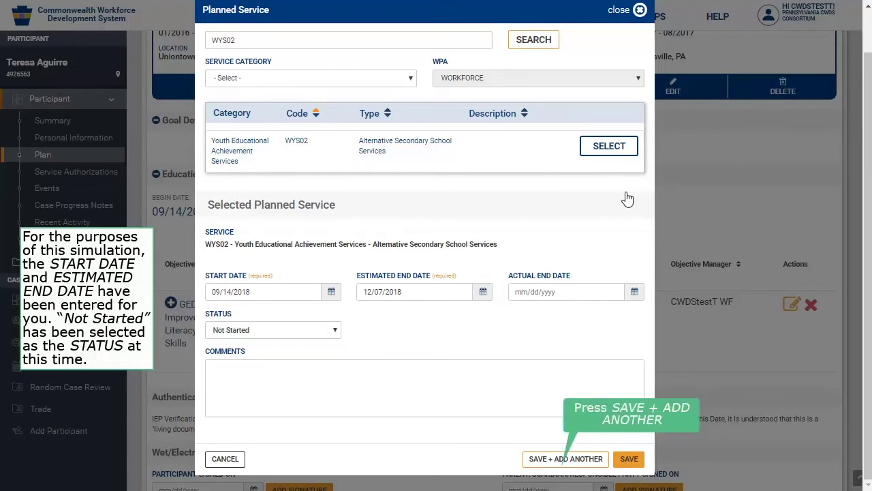
left_click(560, 459)
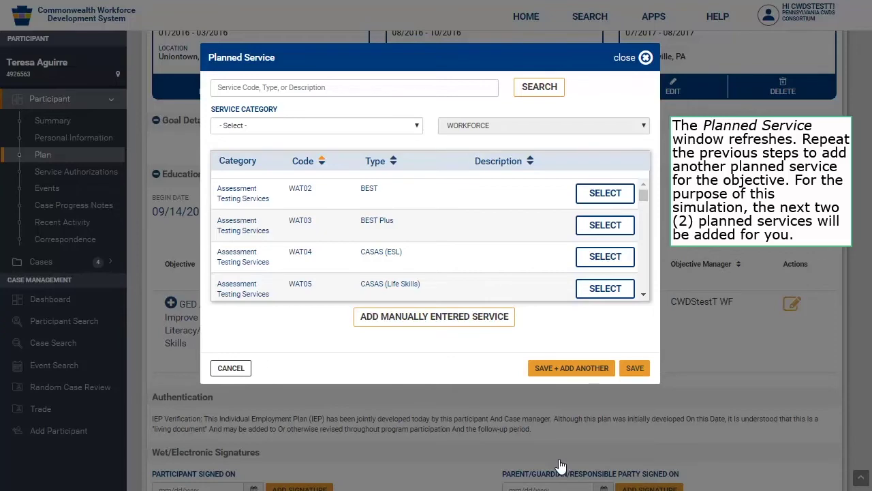
Step: Close the Planned Service form, review the GED objective's three planned services, and add more goals
left_click(238, 374)
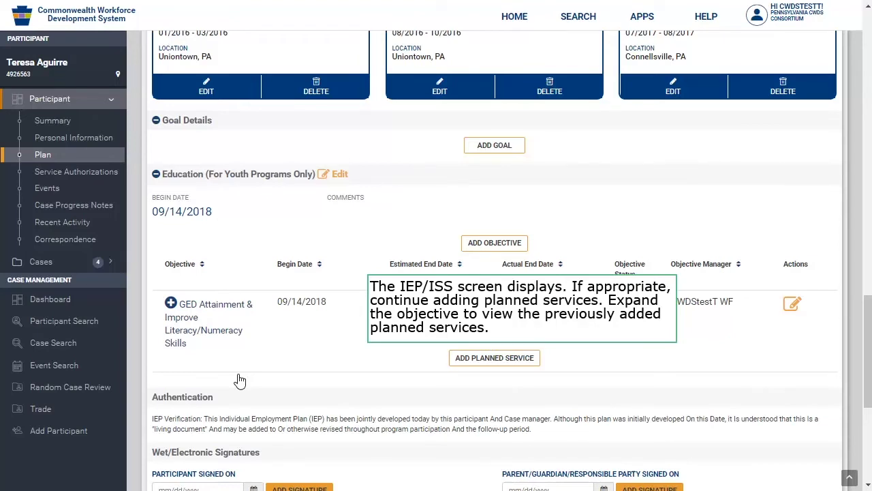
left_click(171, 304)
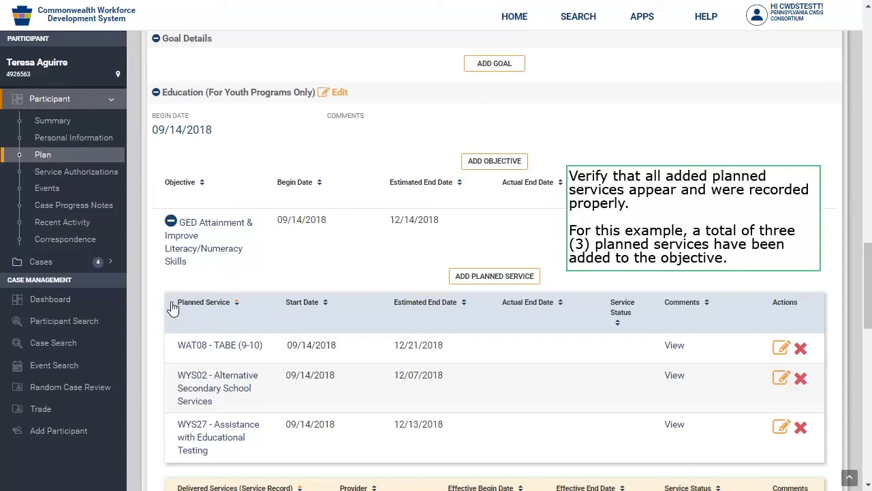
left_click(171, 222)
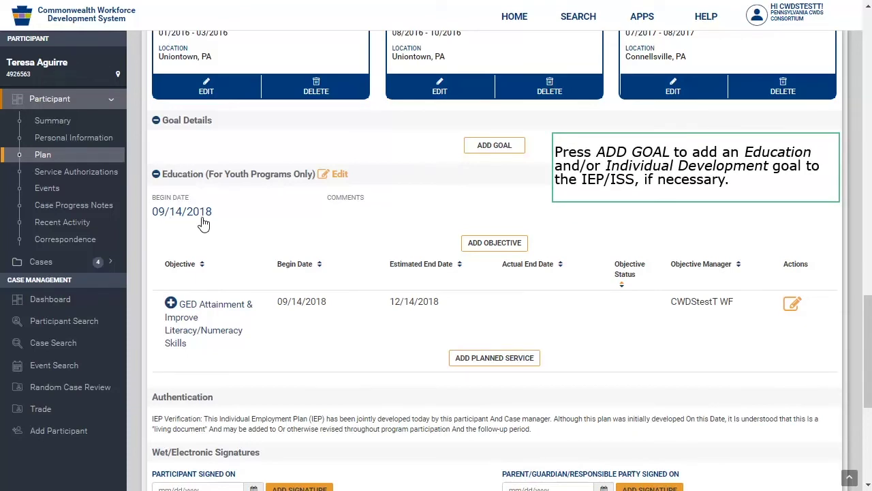
left_click(495, 149)
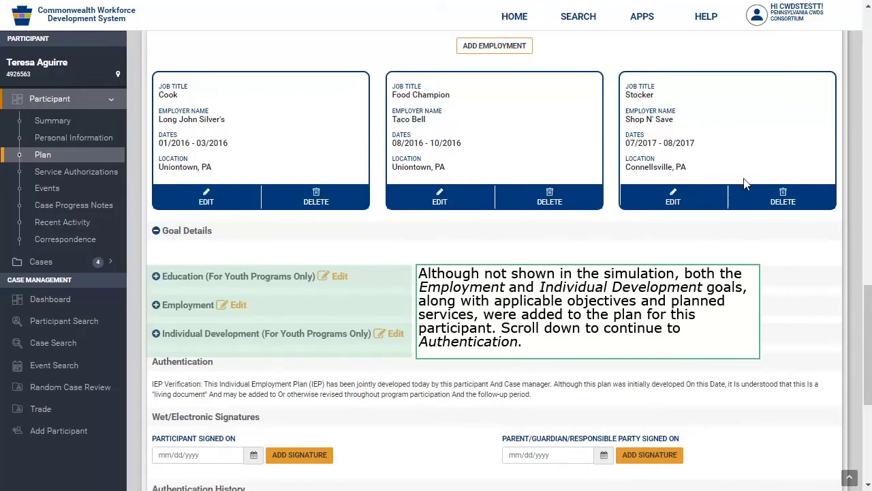
scroll(868, 344, "down", 4)
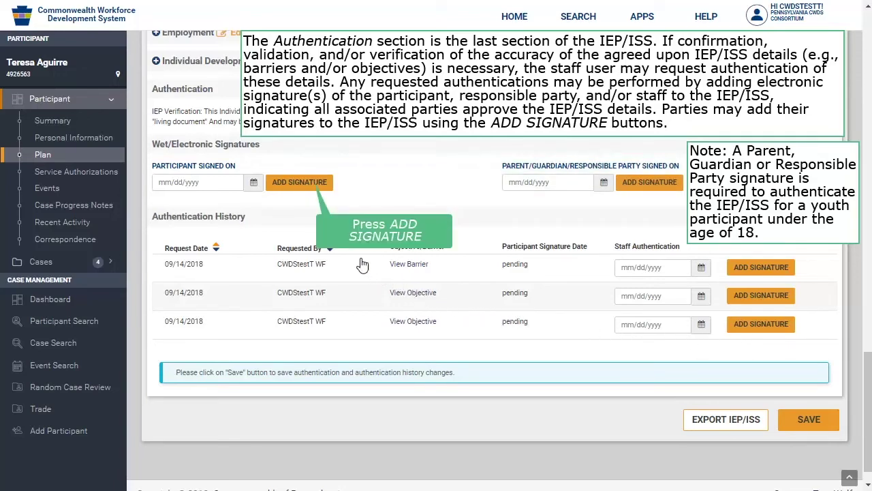
Step: Draw and attach the participant's electronic signature, dated 9/14/2018
left_click(315, 183)
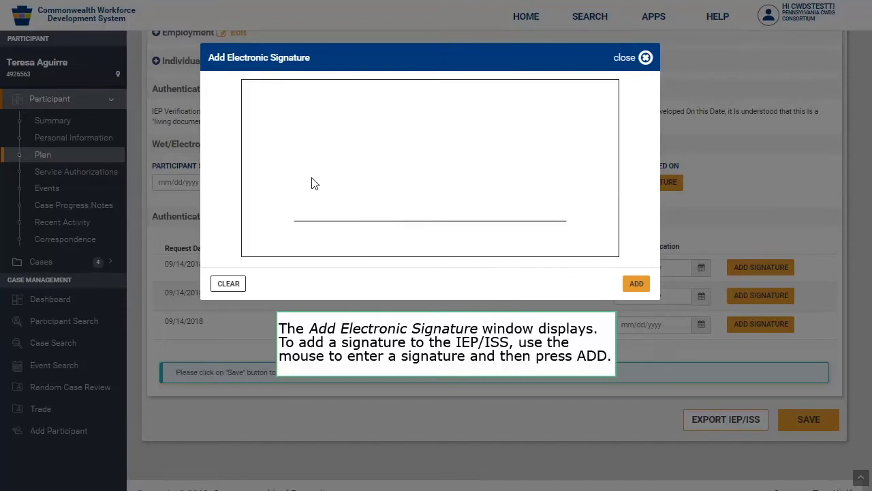
left_click(295, 141)
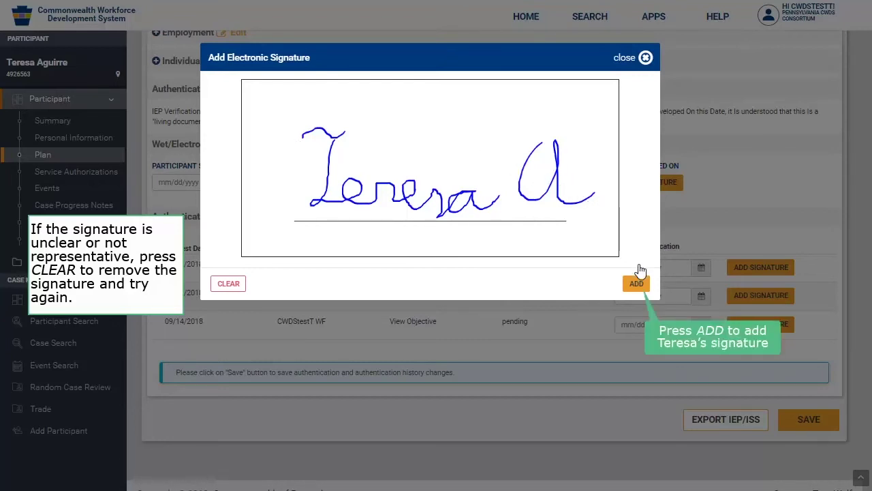
left_click(636, 283)
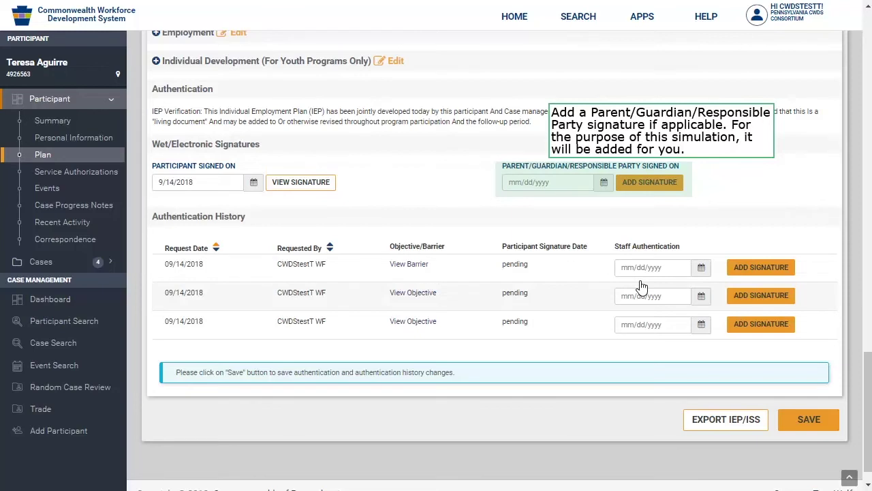
Step: Add the parent/guardian and staff authentication signatures and save the plan as Authenticated
left_click(651, 183)
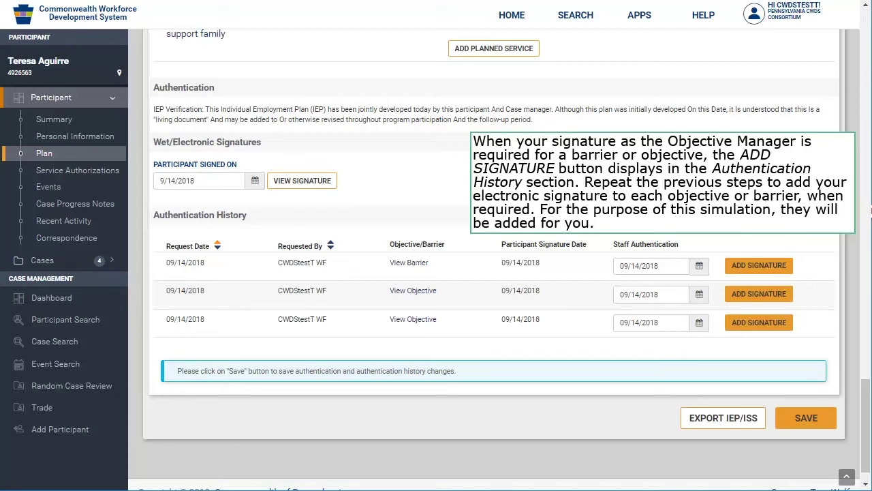
left_click(746, 268)
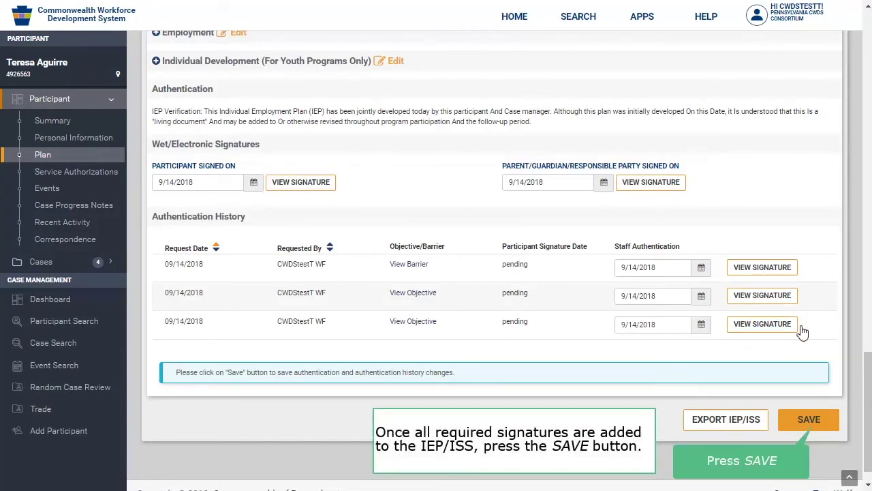
left_click(810, 421)
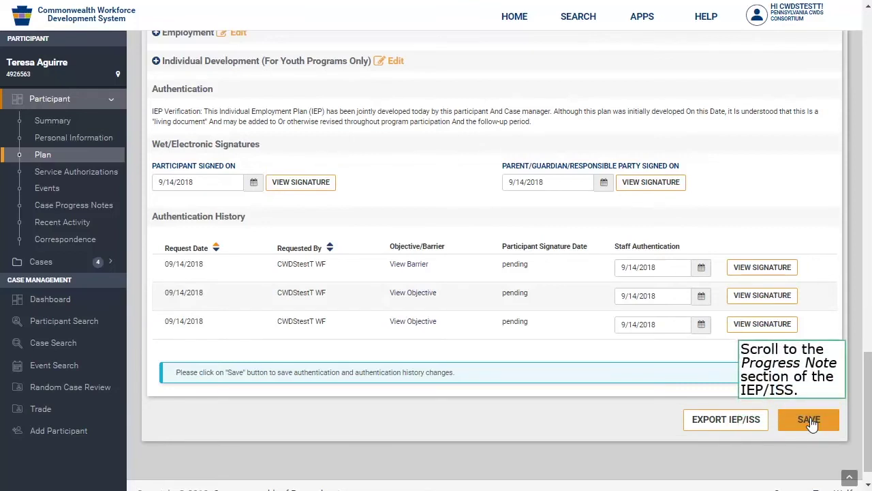
scroll(867, 376, "up", 10)
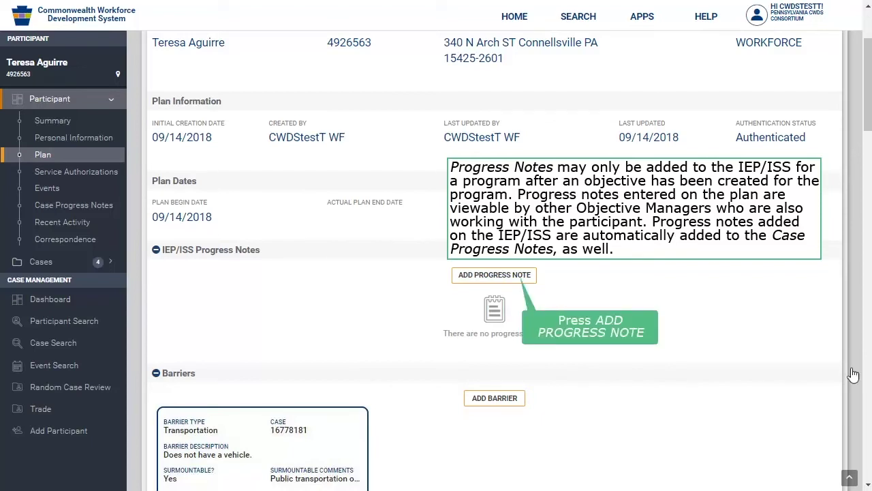
Step: Open the IEP/ISS Progress Note dialog under IEP/ISS Progress Notes
left_click(520, 276)
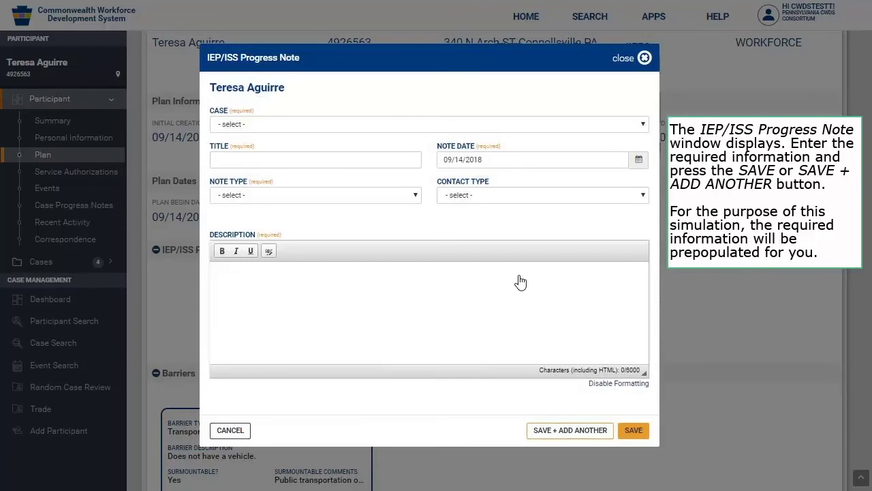
Step: Fill in the progress note's case, title 'Created IEP/ISS', General type and description, then save
left_click(645, 126)
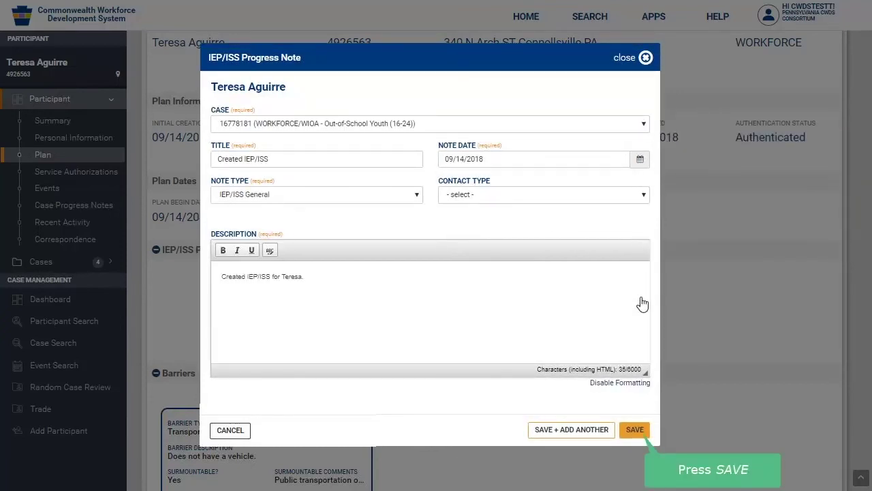
left_click(636, 430)
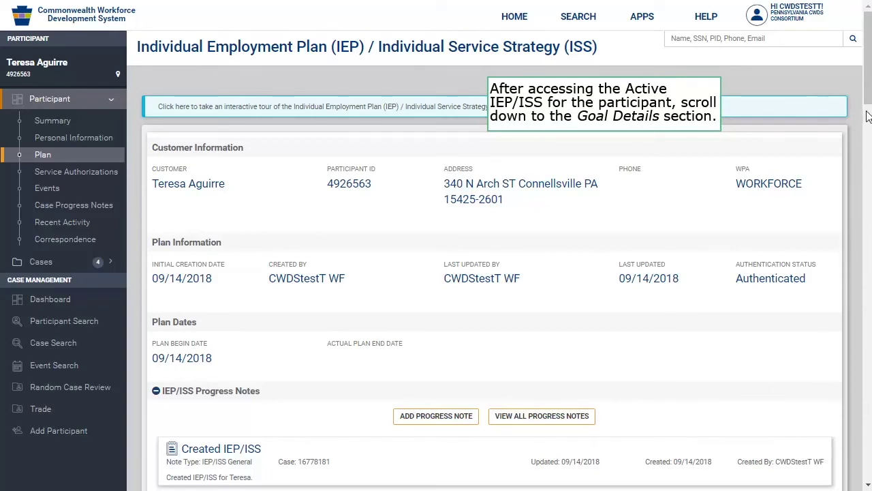
Step: Set WYS02 to Completed with actual end date 12/14/2018 and add it to the service record
scroll(868, 87, "down", 10)
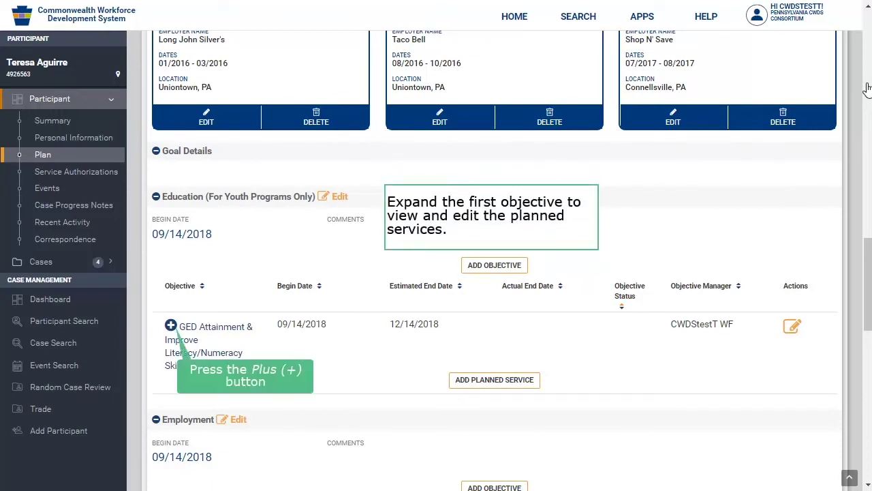
left_click(171, 326)
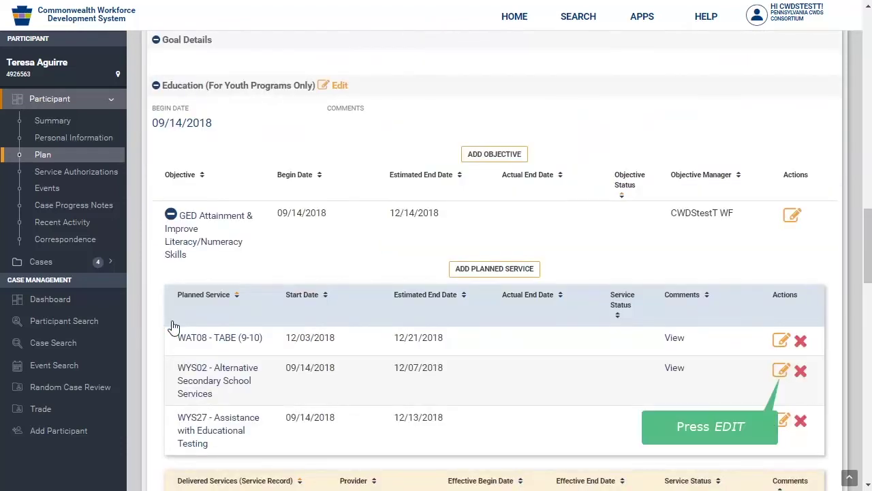
left_click(780, 374)
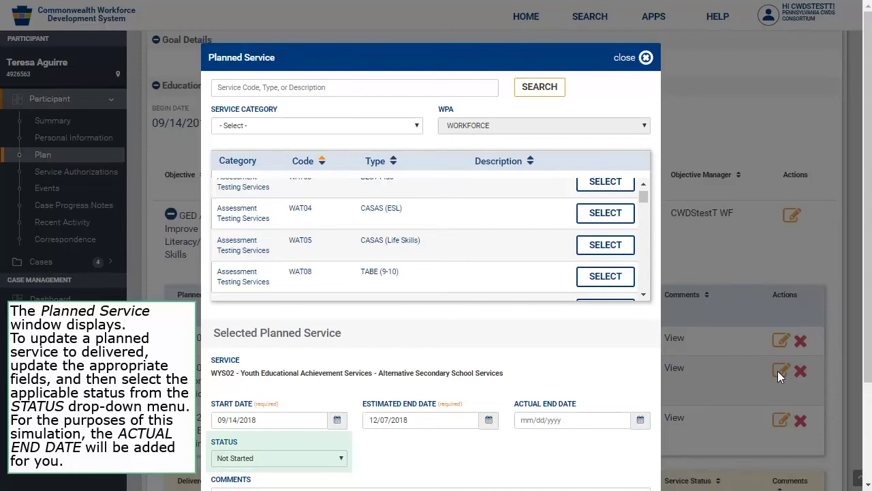
left_click(640, 420)
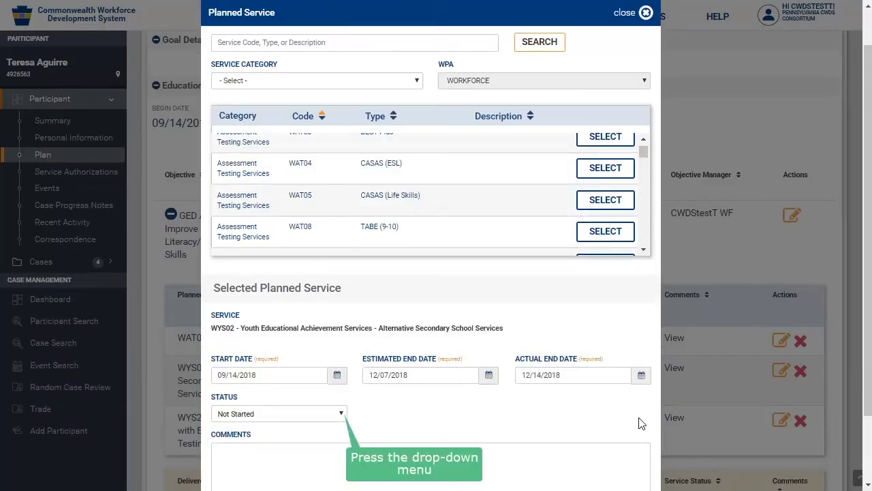
left_click(341, 413)
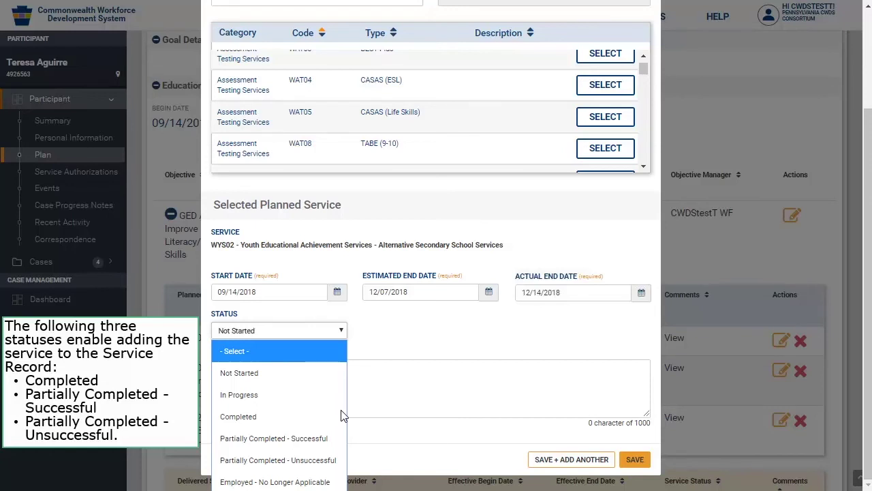
left_click(307, 417)
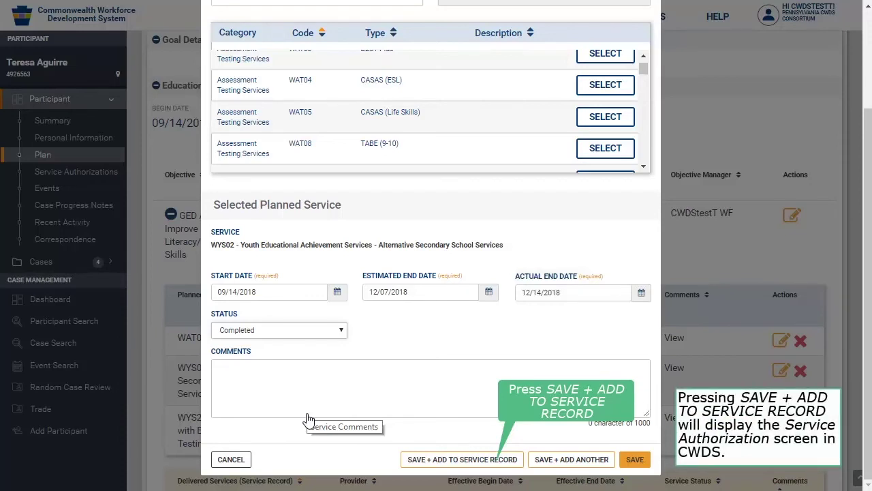
left_click(494, 460)
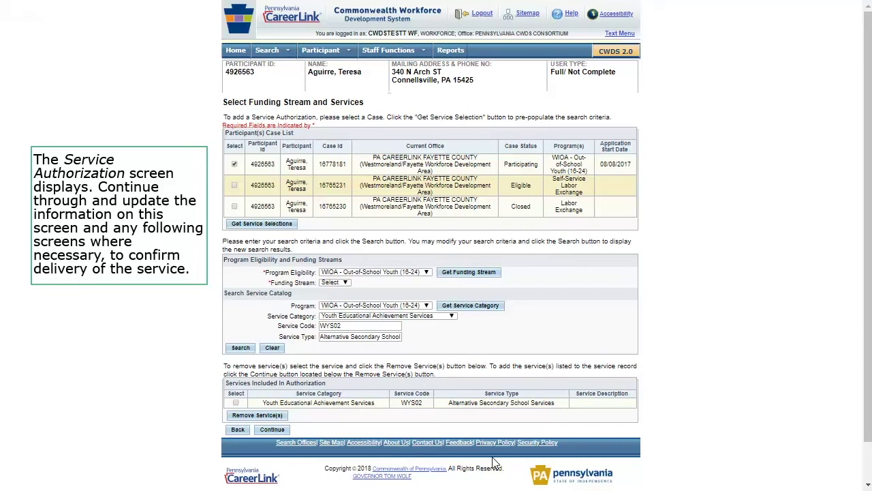
Step: Confirm the WYS02 workforce service details and save the authorization, returning to the plan
left_click(275, 428)
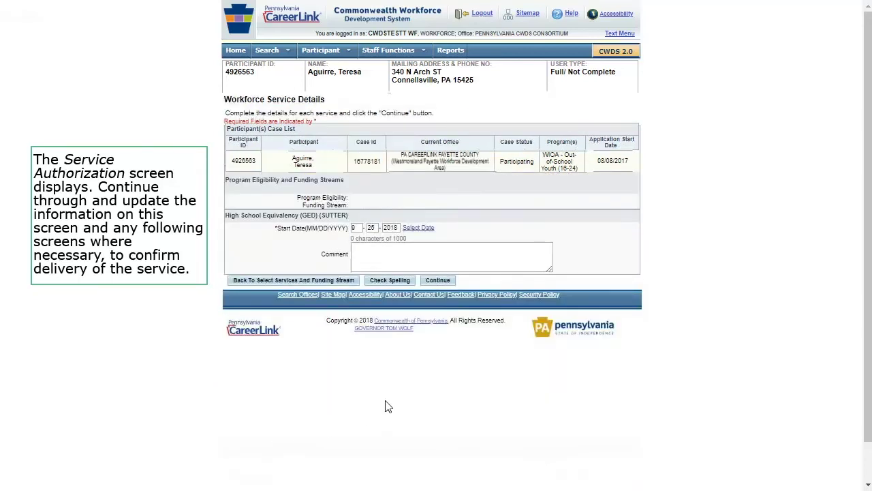
left_click(438, 280)
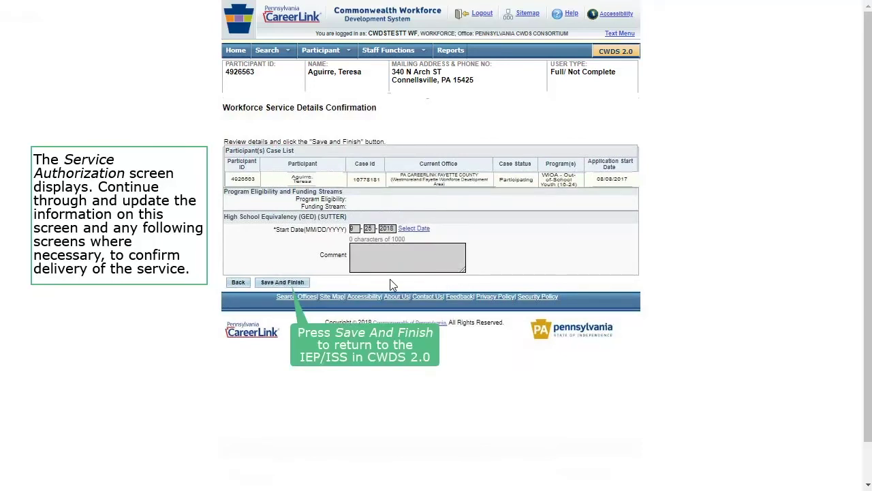
left_click(287, 281)
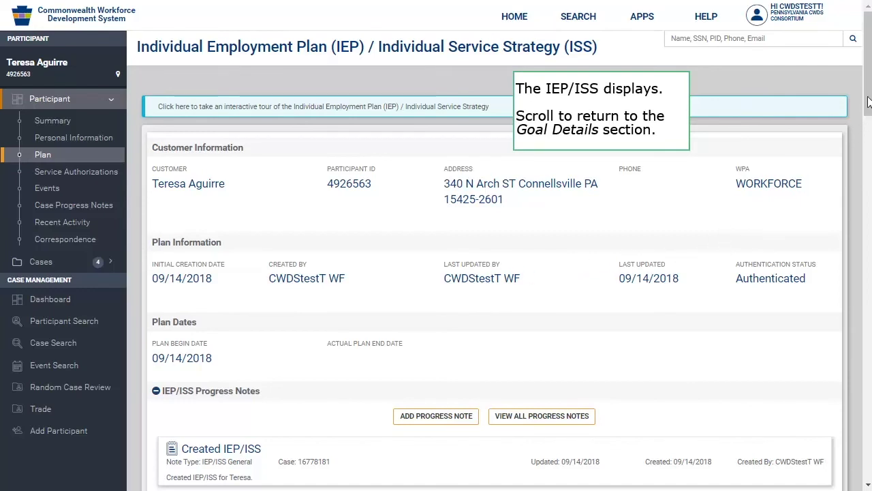
scroll(869, 78, "down", 15)
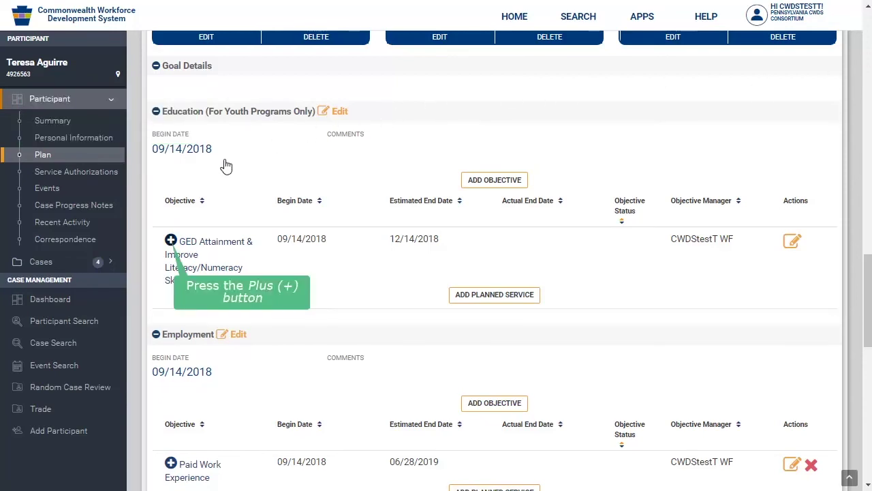
left_click(171, 241)
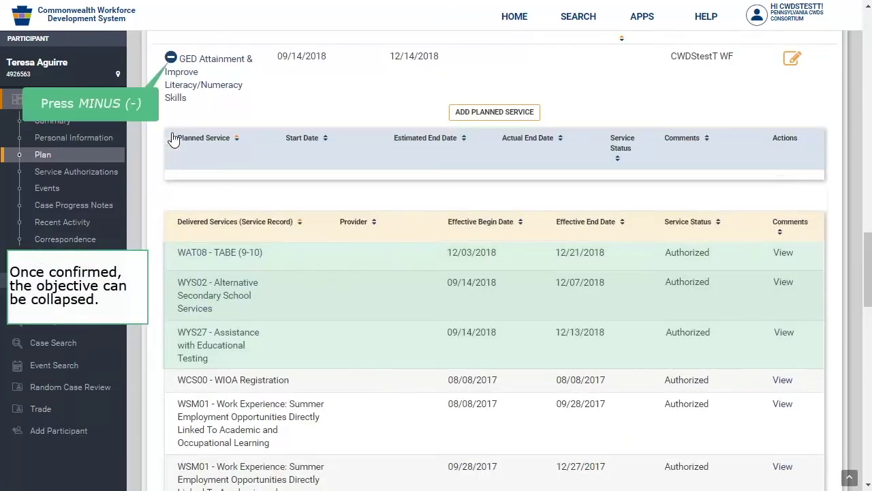
left_click(172, 58)
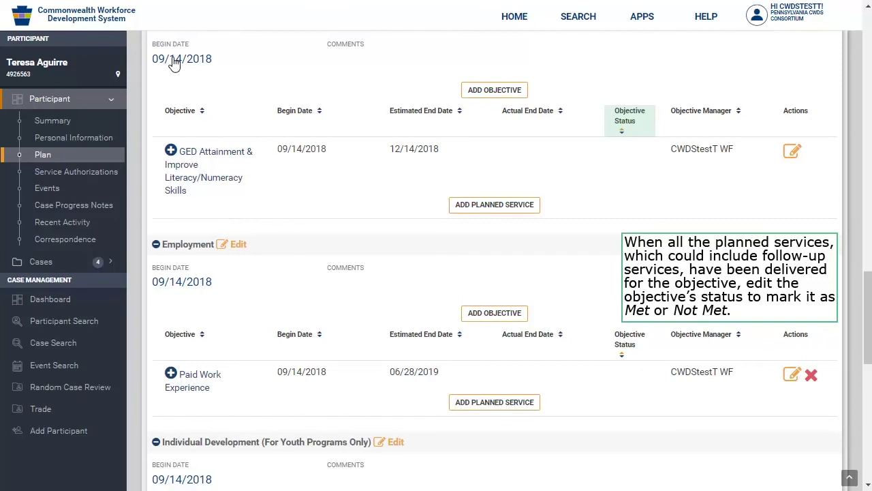
Step: Mark the GED Attainment objective as met with actual end date 12/14/2018
left_click(792, 151)
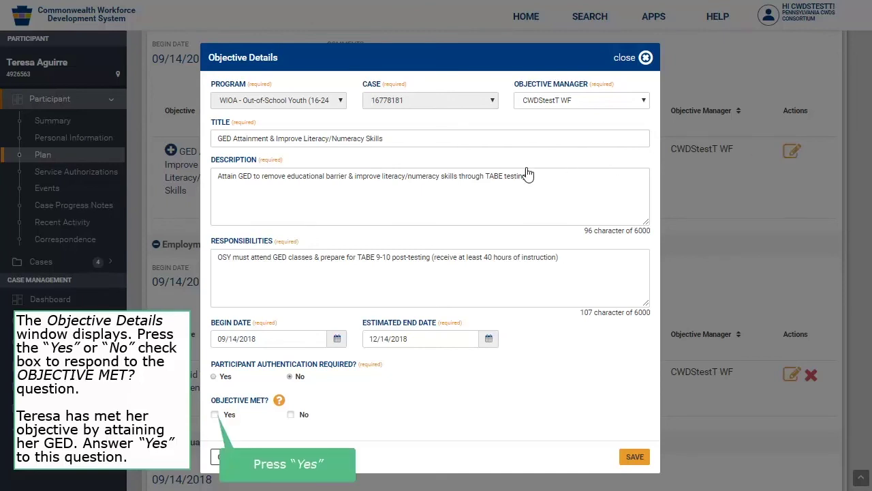
left_click(215, 415)
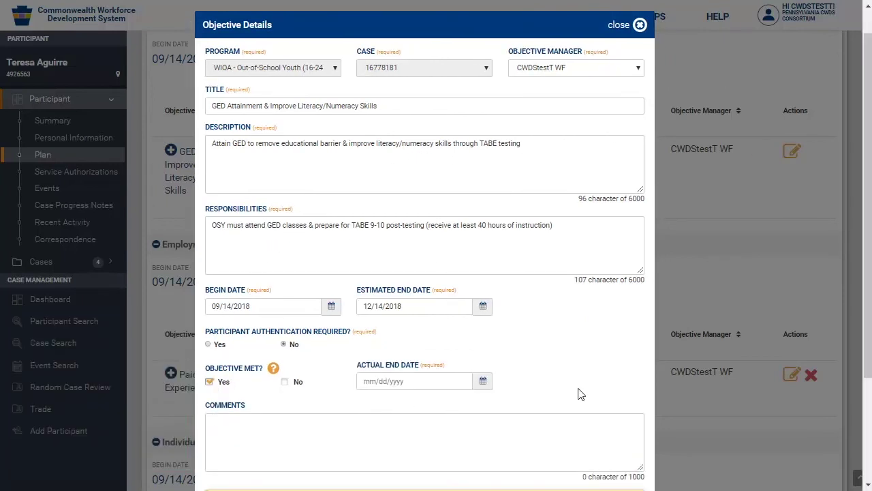
scroll(869, 201, "down", 2)
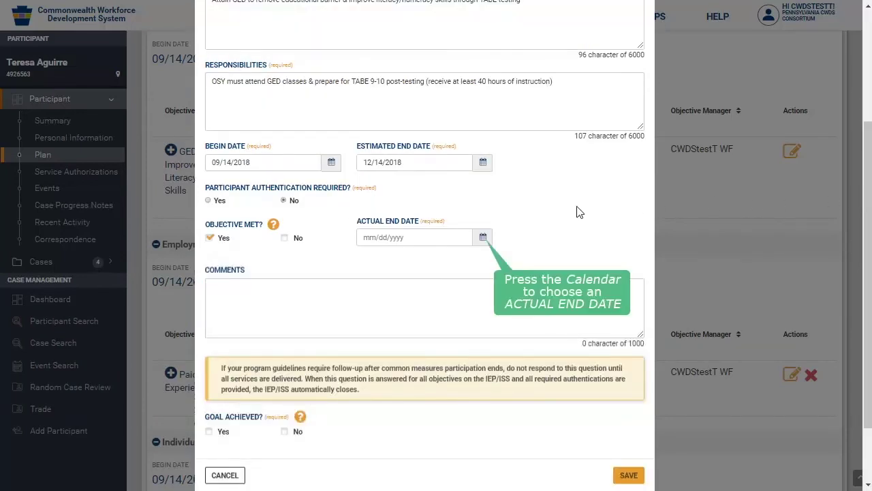
left_click(483, 238)
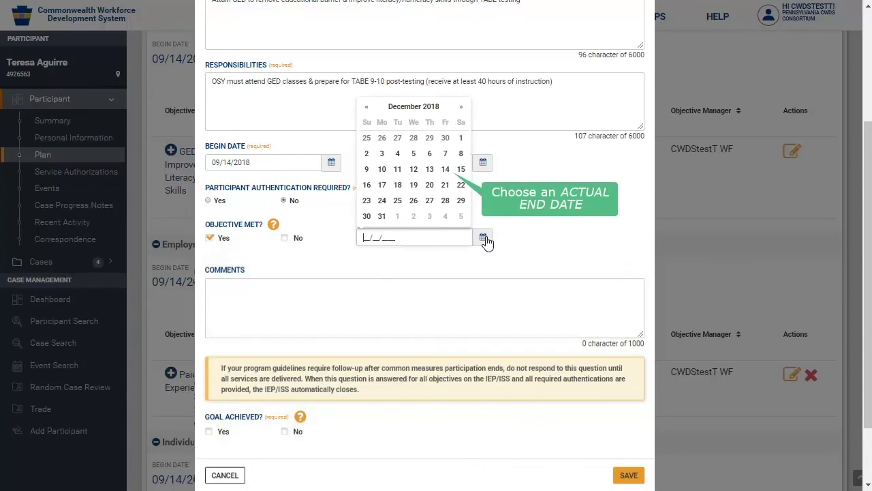
left_click(447, 169)
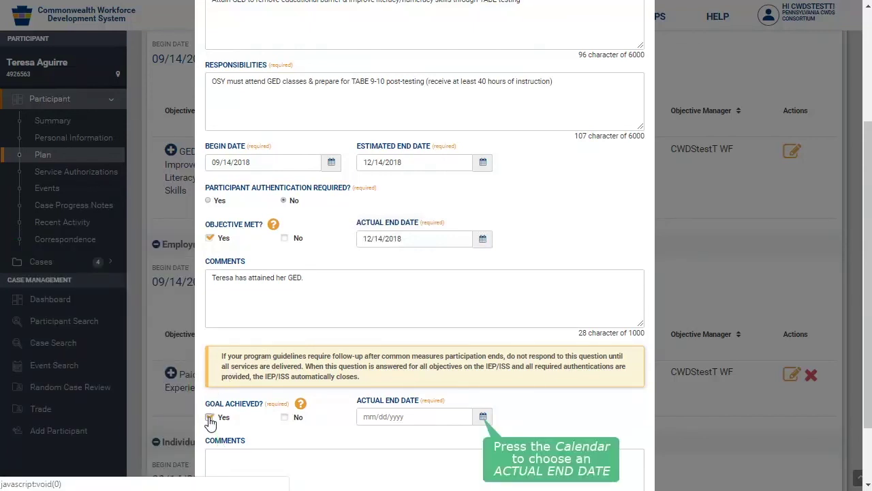
Step: Set the goal's end date to 12/14/2018, comment that the participant gained more education, and save
left_click(482, 417)
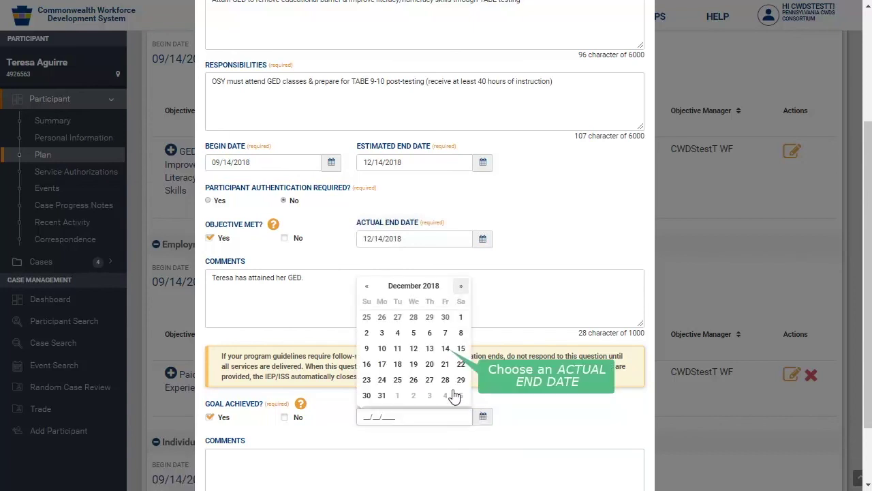
left_click(447, 349)
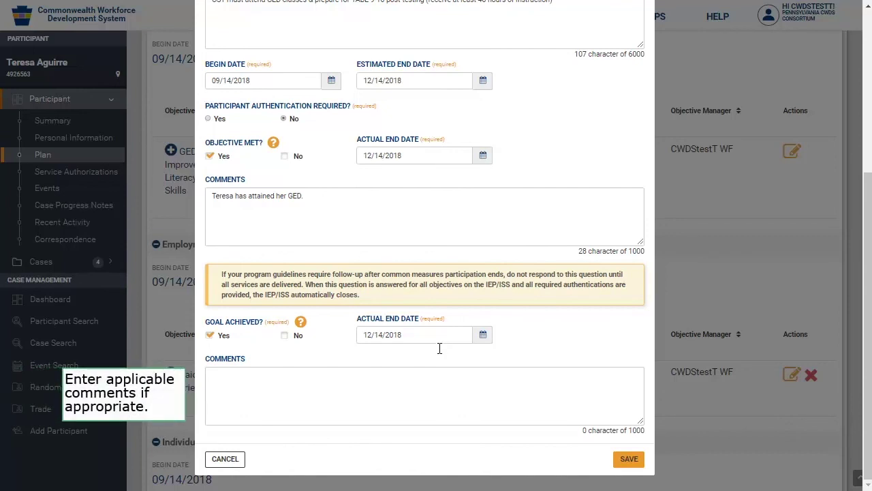
left_click(419, 379)
type("Teresa has achieved her goal of gaining more education.")
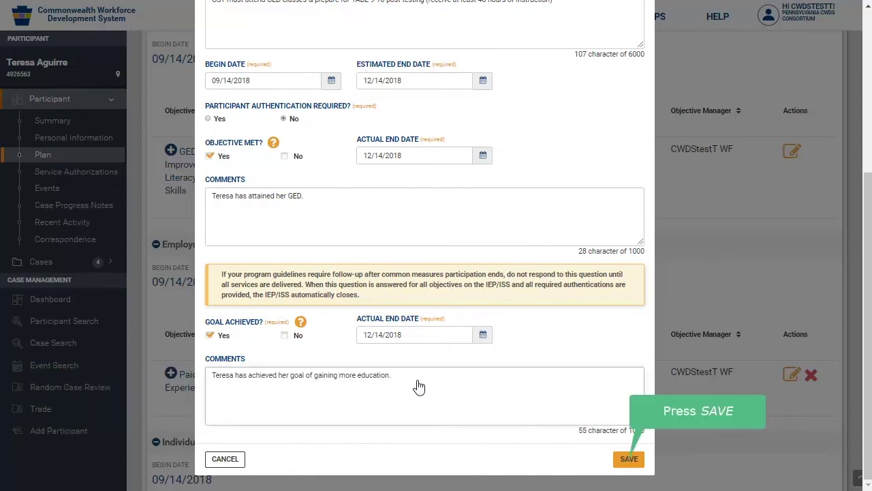
left_click(628, 458)
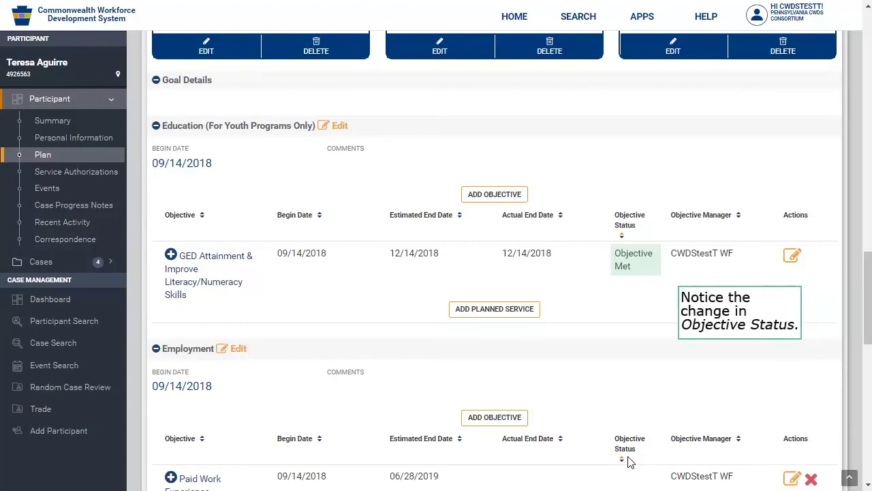